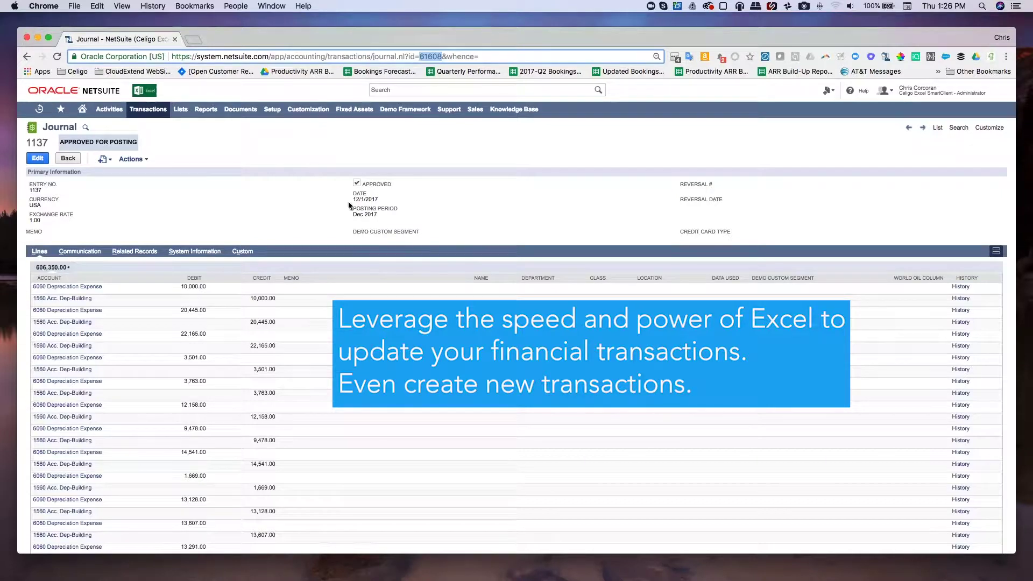
- Edit journal 1137 and give its first depreciation line the Admin department
{"action": "scroll", "coordinate": [305, 311], "scroll_direction": "down", "scroll_amount": 15}
{"action": "scroll", "coordinate": [303, 339], "scroll_direction": "up", "scroll_amount": 15}
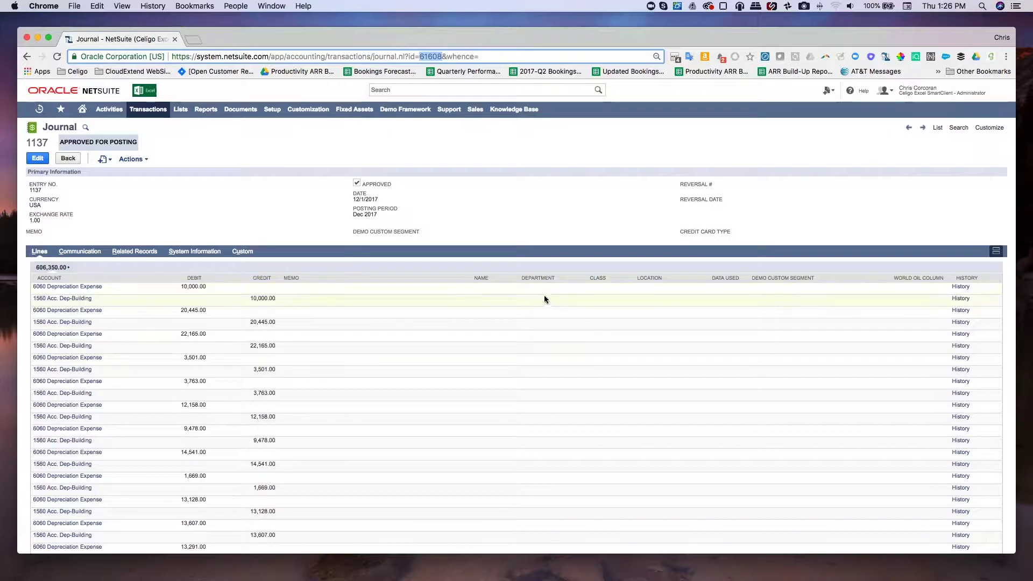
{"action": "left_click", "coordinate": [38, 158]}
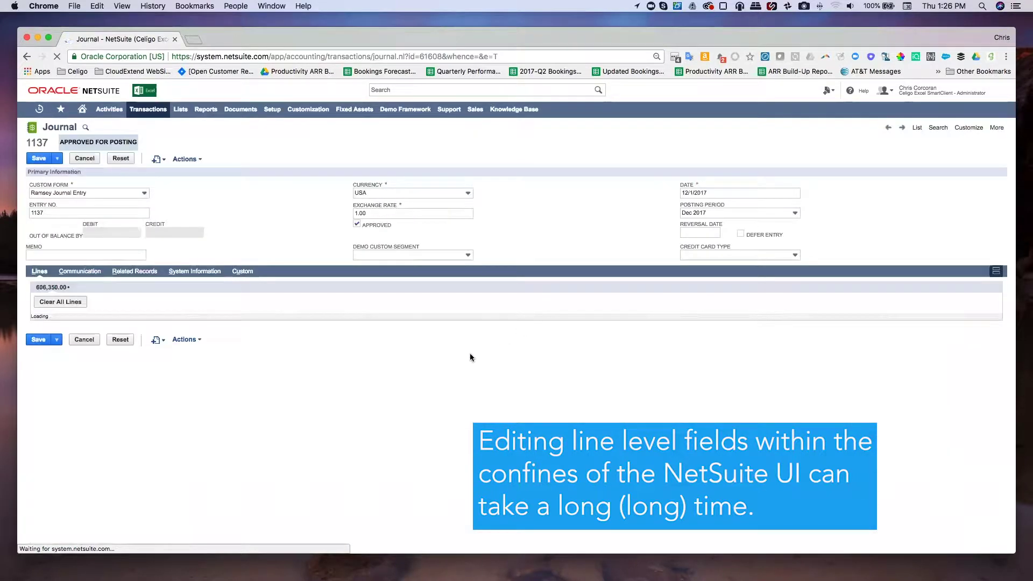
{"action": "left_click", "coordinate": [595, 331]}
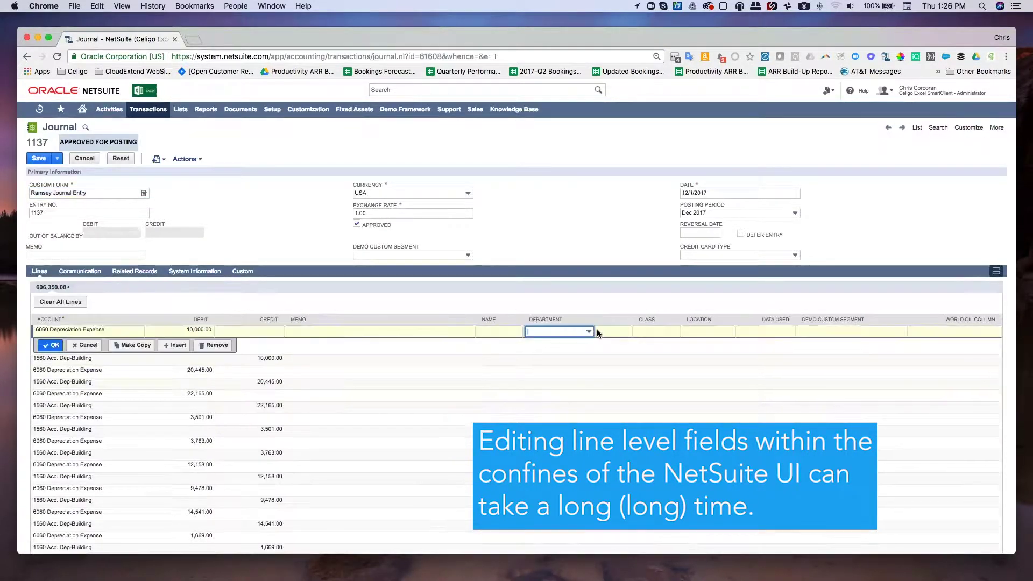
{"action": "left_click", "coordinate": [590, 331]}
{"action": "left_click", "coordinate": [562, 353]}
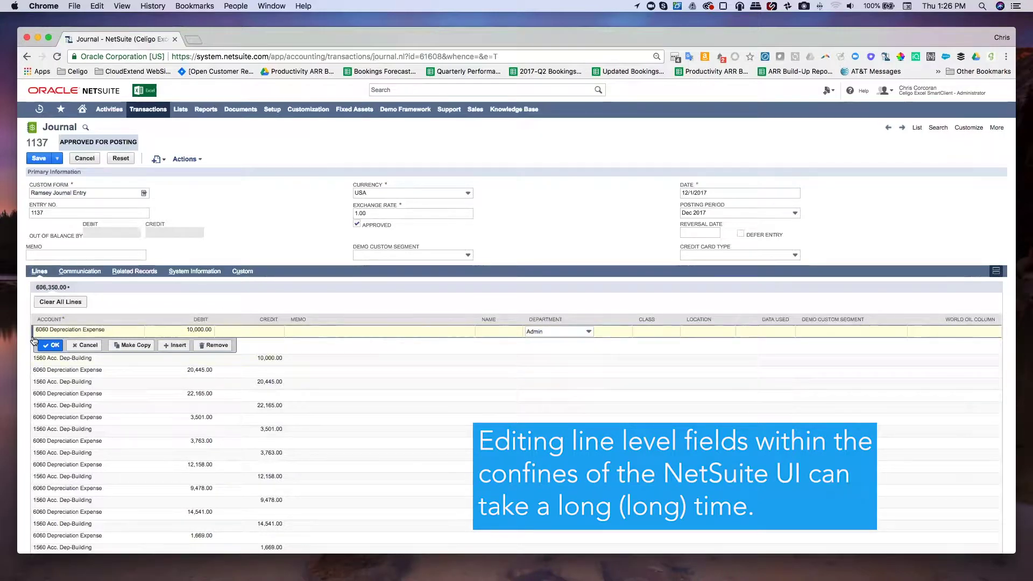
{"action": "left_click", "coordinate": [50, 345]}
{"action": "scroll", "coordinate": [523, 365], "scroll_direction": "up", "scroll_amount": 20}
{"action": "scroll", "coordinate": [563, 237], "scroll_direction": "up", "scroll_amount": 4}
- Discard the unsaved journal edit, copy internal ID 61608 into B3, and refresh it from NetSuite
{"action": "left_click", "coordinate": [88, 162]}
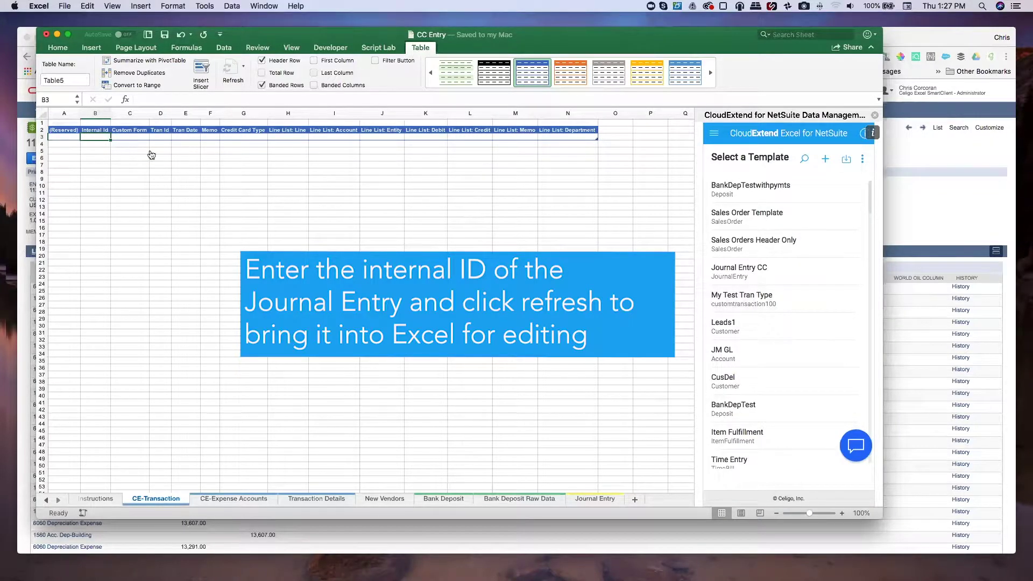
{"action": "key", "text": "super+Tab"}
{"action": "double_click", "coordinate": [437, 56]}
{"action": "key", "text": "super+Tab"}
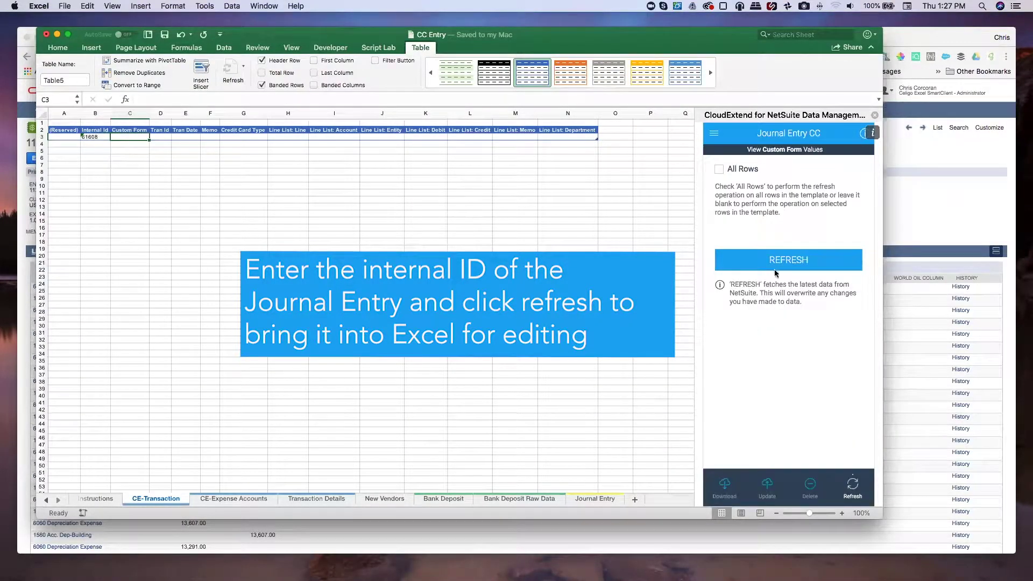
{"action": "left_click", "coordinate": [779, 264]}
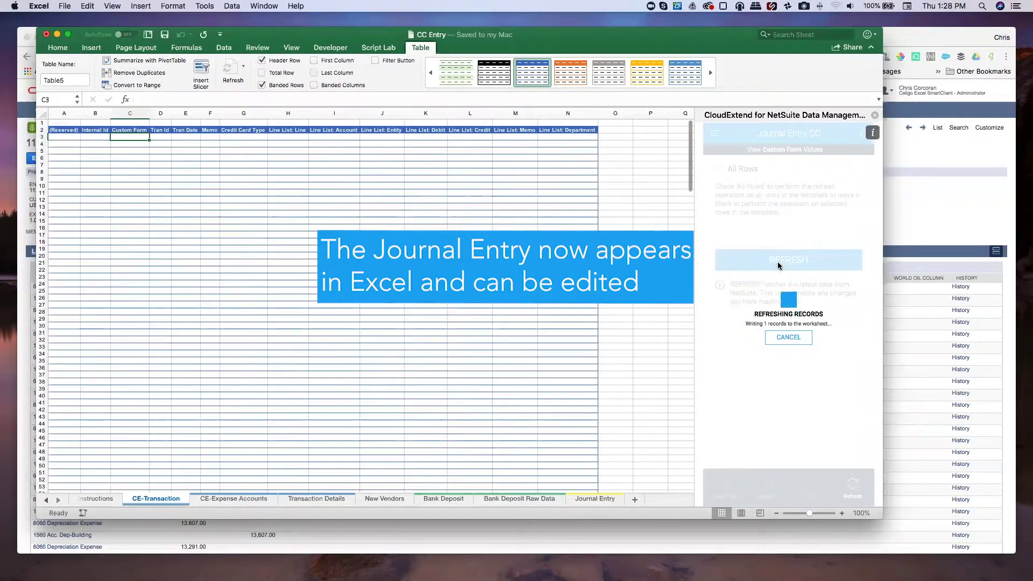
- Set N3's department to Admin, enter Sales in N4, and fill Sales down column N
{"action": "left_click", "coordinate": [580, 138]}
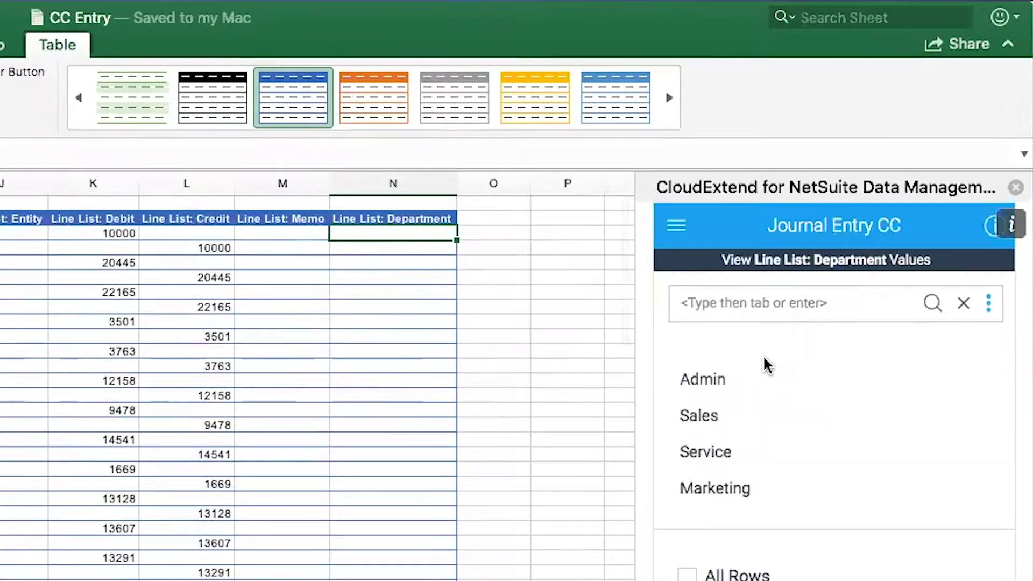
{"action": "left_click", "coordinate": [724, 383]}
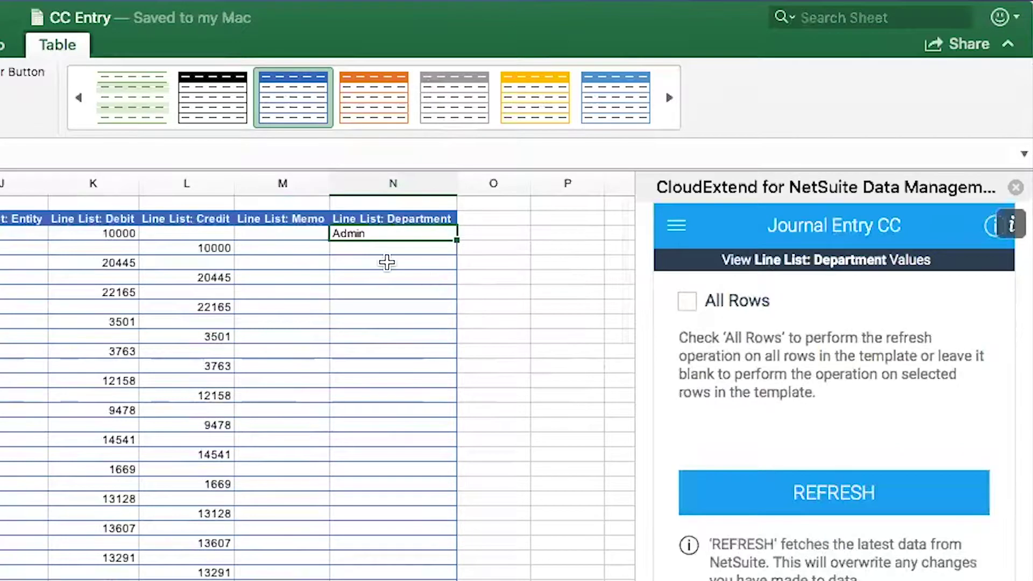
{"action": "double_click", "coordinate": [374, 247]}
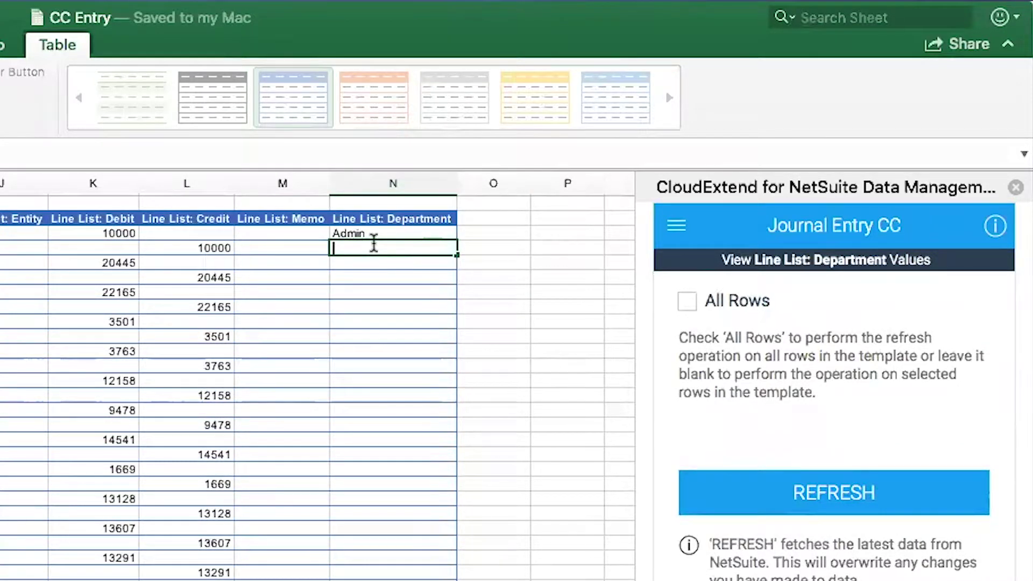
{"action": "type", "text": "Sal"}
{"action": "key", "text": "Return"}
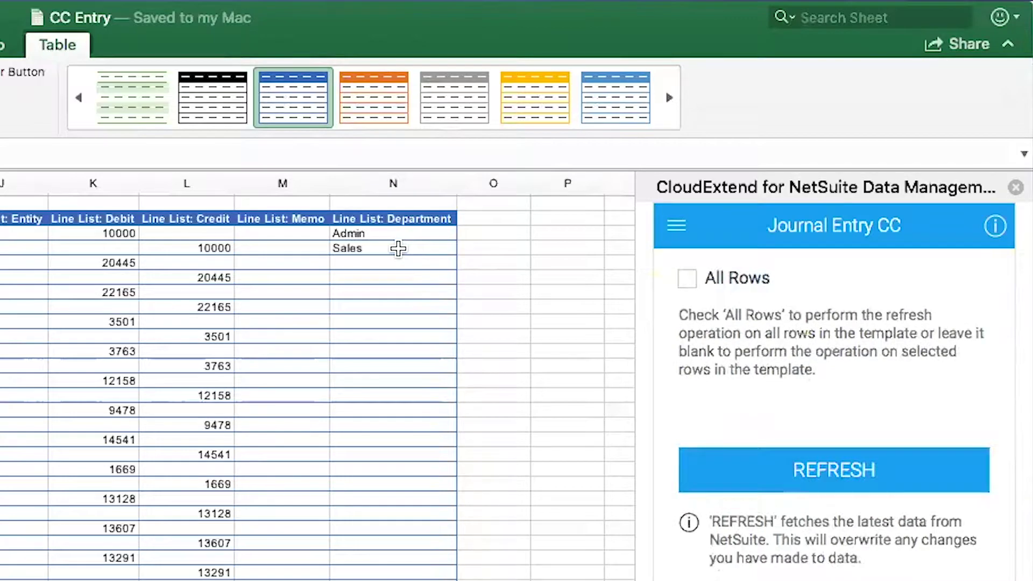
{"action": "left_click", "coordinate": [398, 248]}
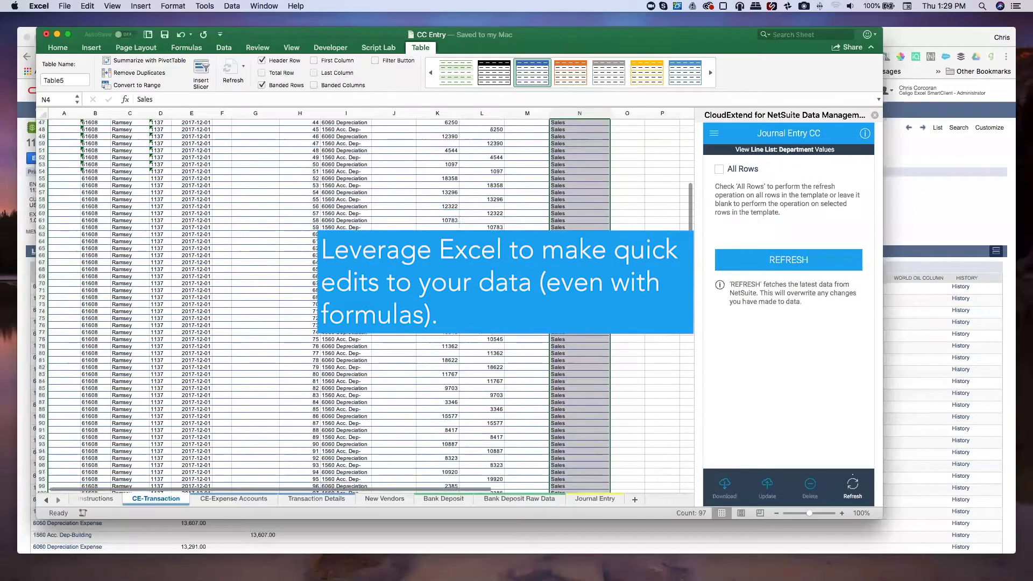
{"action": "scroll", "coordinate": [350, 312], "scroll_direction": "down", "scroll_amount": 10}
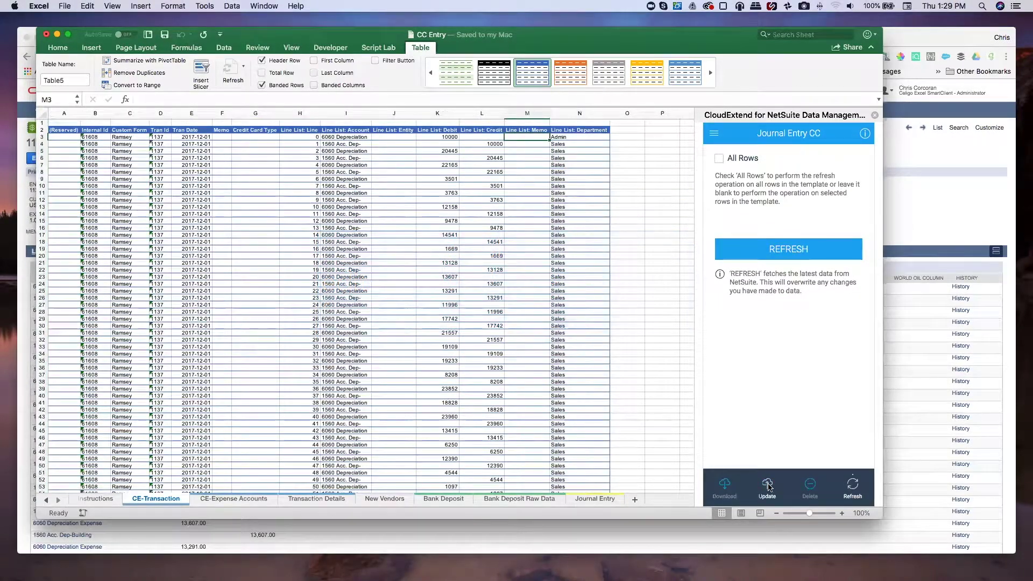
- Push the department changes for all rows to NetSuite with INSERT/UPDATE and review journal 1137
{"action": "left_click", "coordinate": [768, 486]}
{"action": "left_click", "coordinate": [719, 159]}
{"action": "left_click", "coordinate": [771, 257]}
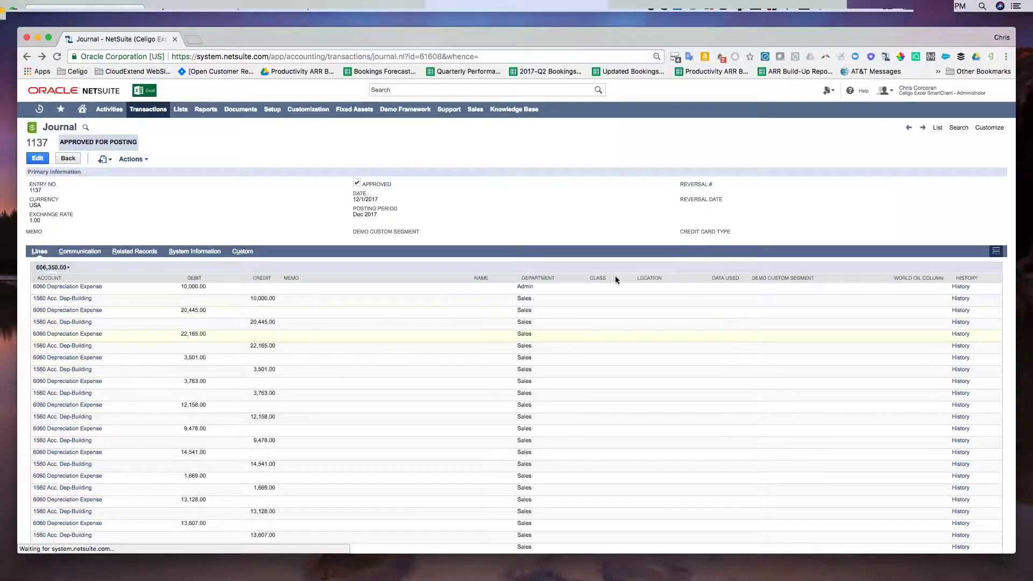
{"action": "scroll", "coordinate": [524, 310], "scroll_direction": "down", "scroll_amount": 10}
{"action": "scroll", "coordinate": [497, 369], "scroll_direction": "up", "scroll_amount": 10}
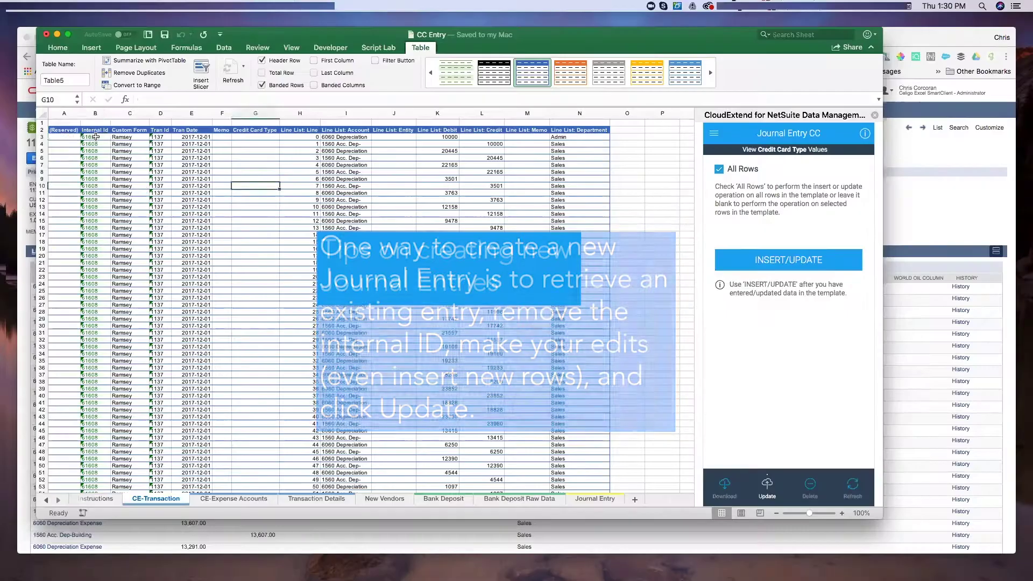
- Clear the Internal Id values in column B from B3 downward, then move to D3
{"action": "left_click_drag", "start_coordinate": [92, 137], "coordinate": [92, 345]}
{"action": "scroll", "coordinate": [93, 344], "scroll_direction": "up", "scroll_amount": 20}
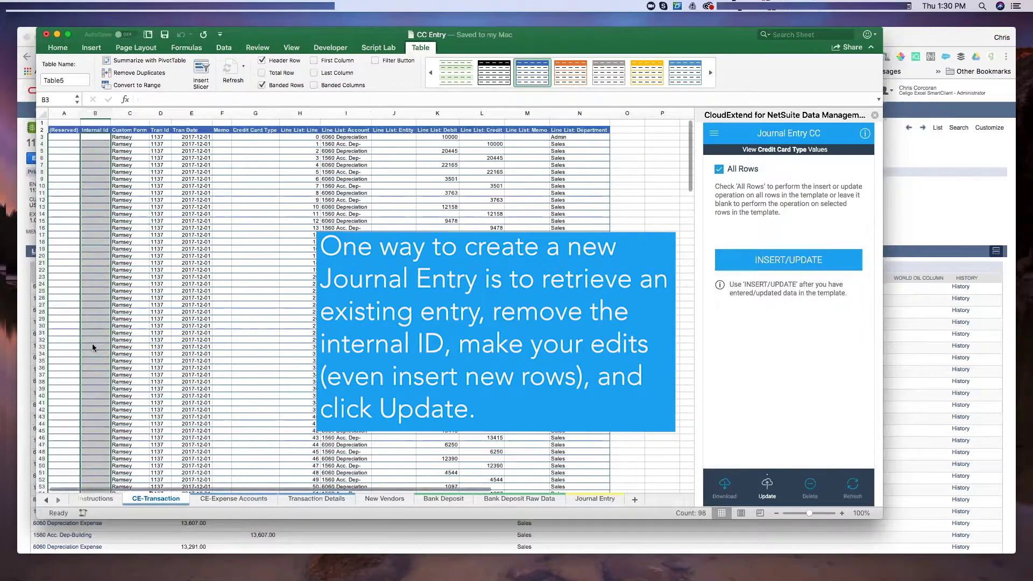
{"action": "key", "text": "Delete"}
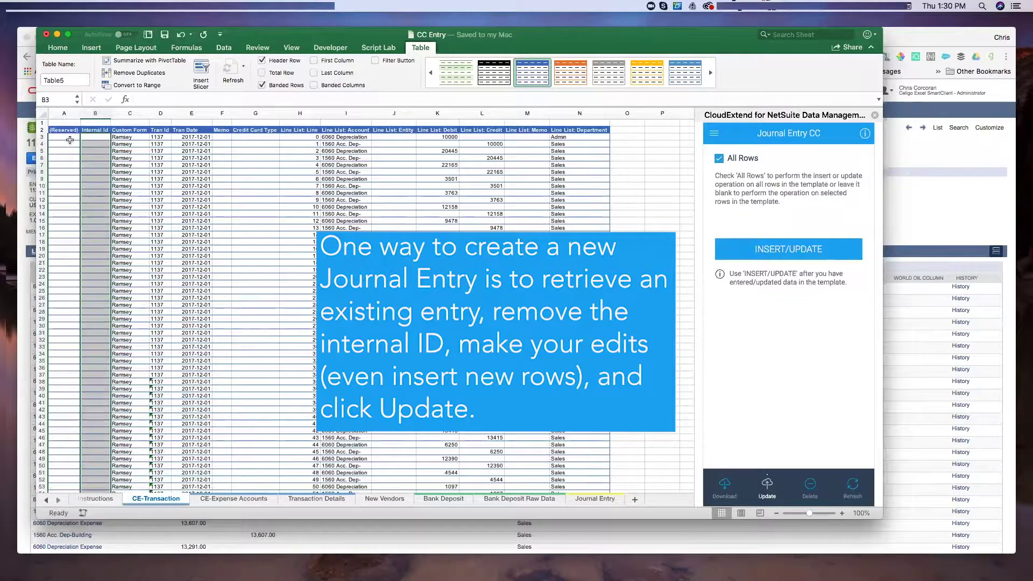
{"action": "left_click", "coordinate": [101, 139]}
{"action": "left_click", "coordinate": [158, 137]}
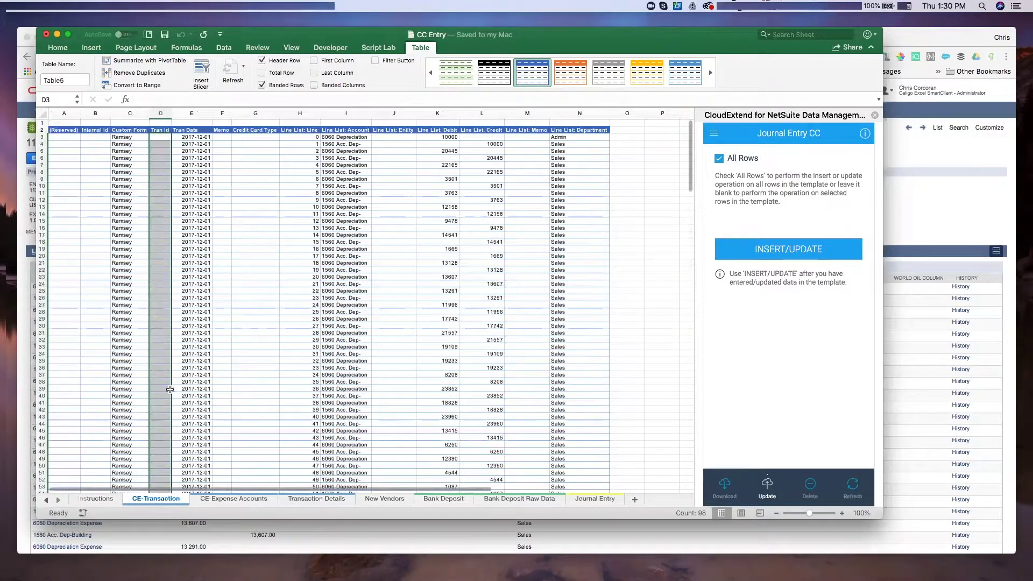
- Clear the Tran Id column and fill Tran Date with =TODAY() from E3 downward
{"action": "key", "text": "super+shift+Down"}
{"action": "key", "text": "BackSpace"}
{"action": "left_click", "coordinate": [198, 137]}
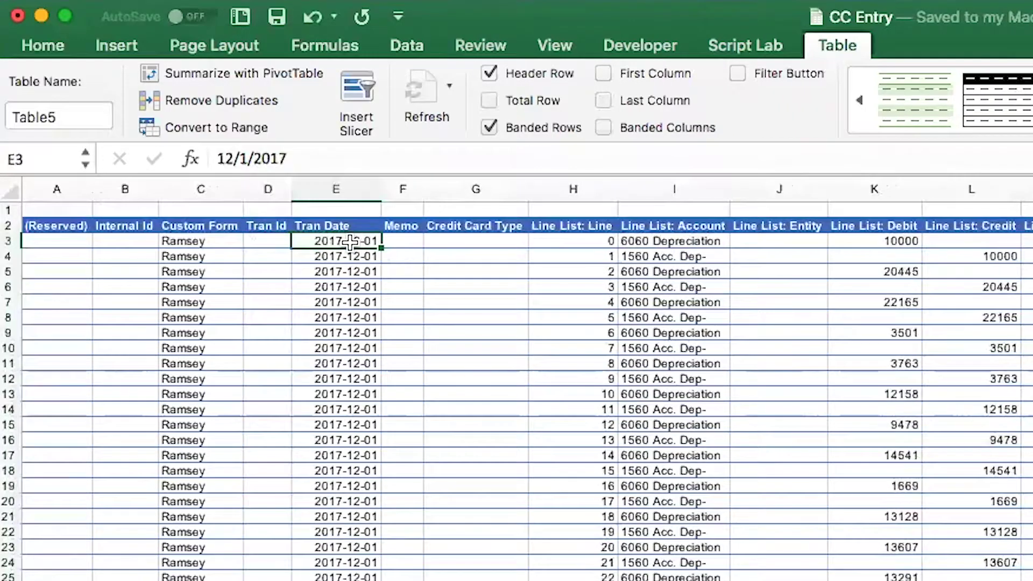
{"action": "type", "text": "=today()"}
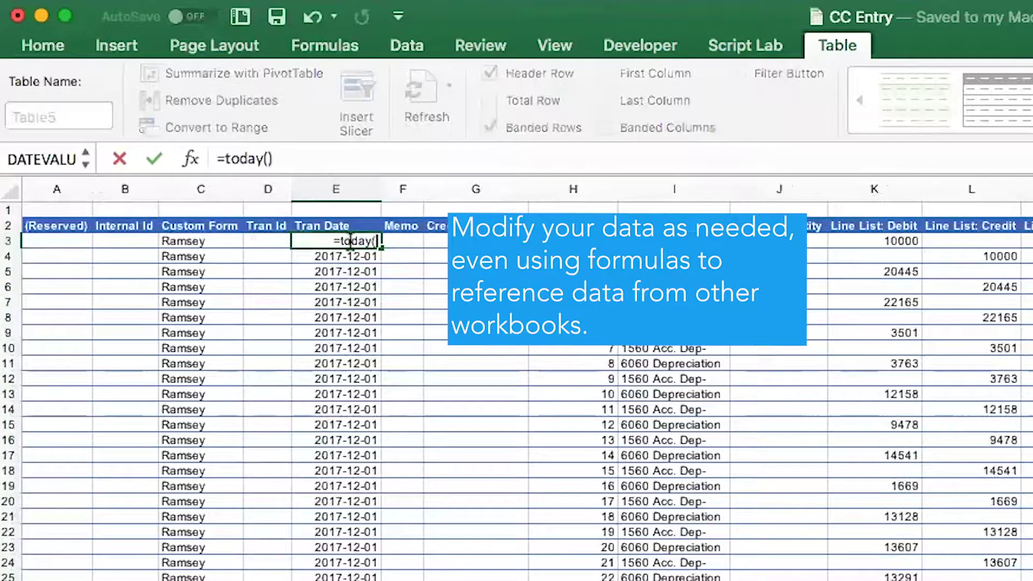
{"action": "key", "text": "Return"}
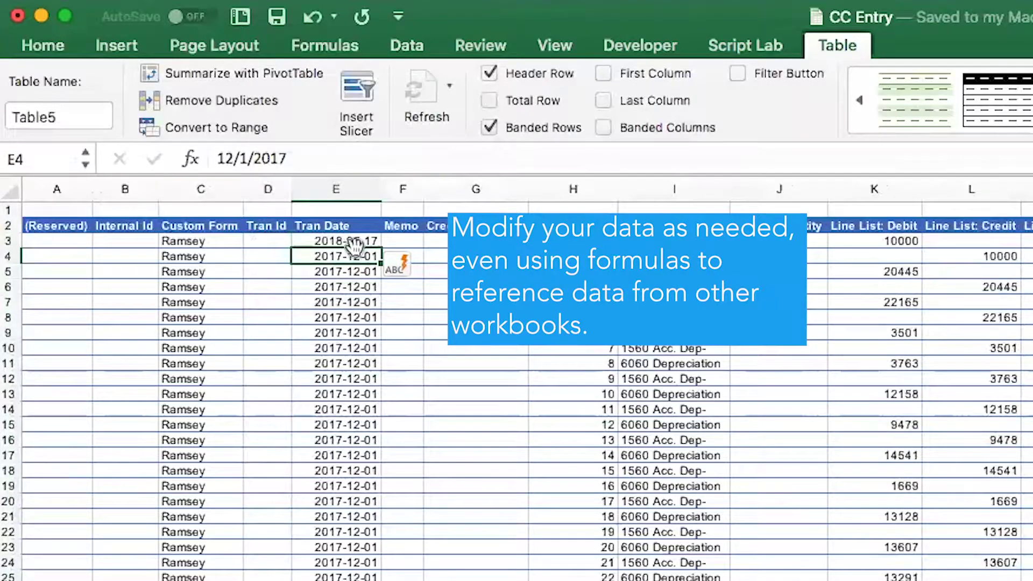
{"action": "left_click", "coordinate": [349, 240]}
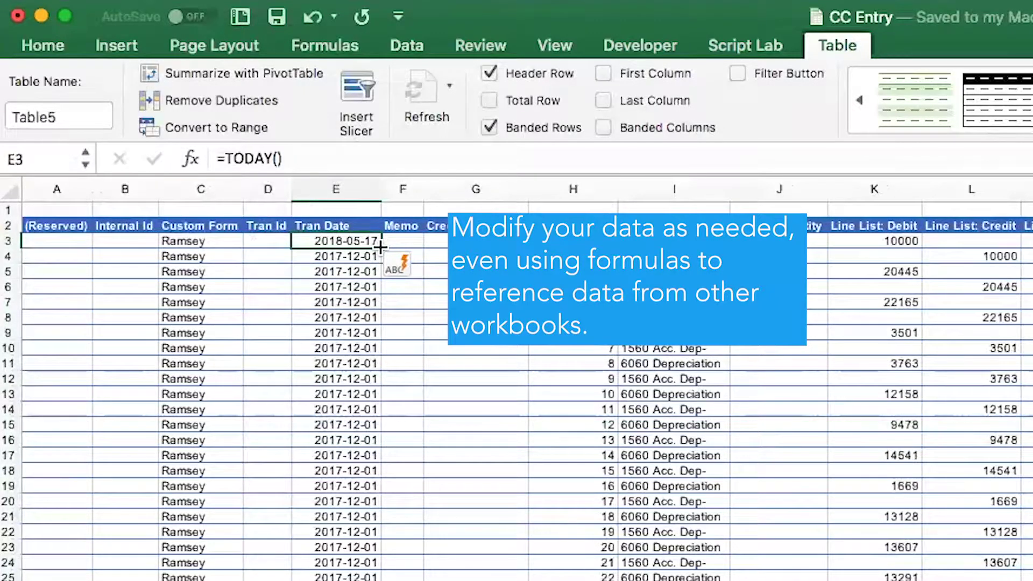
{"action": "double_click", "coordinate": [382, 246]}
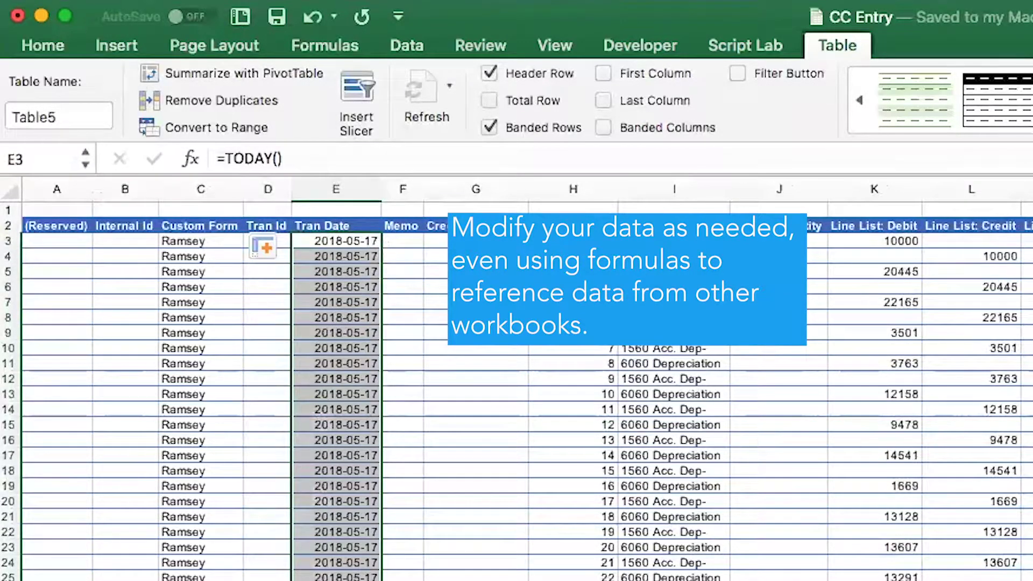
- Enter a 2500 debit in K3 and a 2500 credit in L4
{"action": "left_click", "coordinate": [476, 241]}
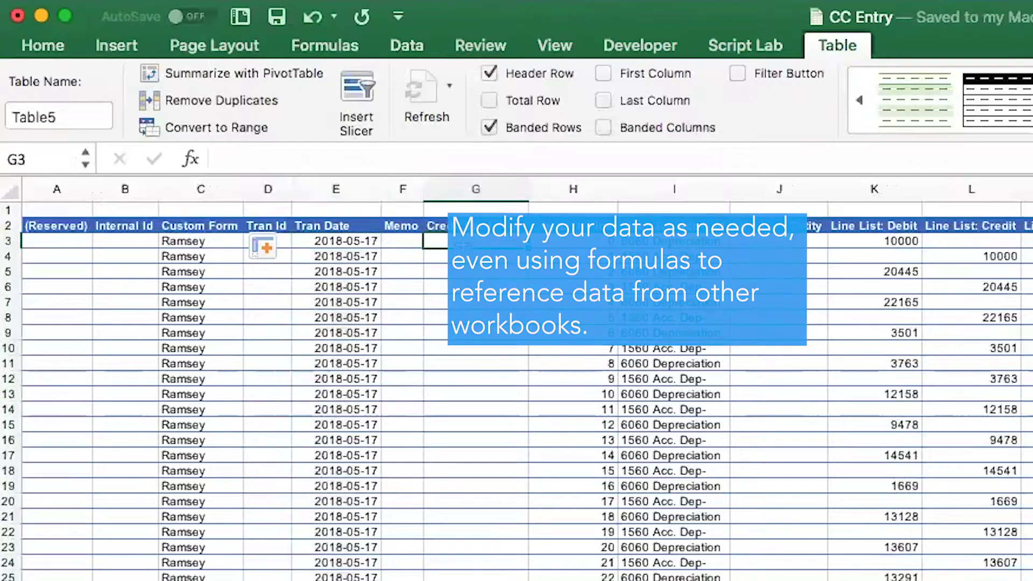
{"action": "left_click", "coordinate": [894, 242]}
{"action": "type", "text": "2500"}
{"action": "left_click", "coordinate": [738, 259]}
{"action": "type", "text": "2500"}
{"action": "left_click", "coordinate": [640, 300]}
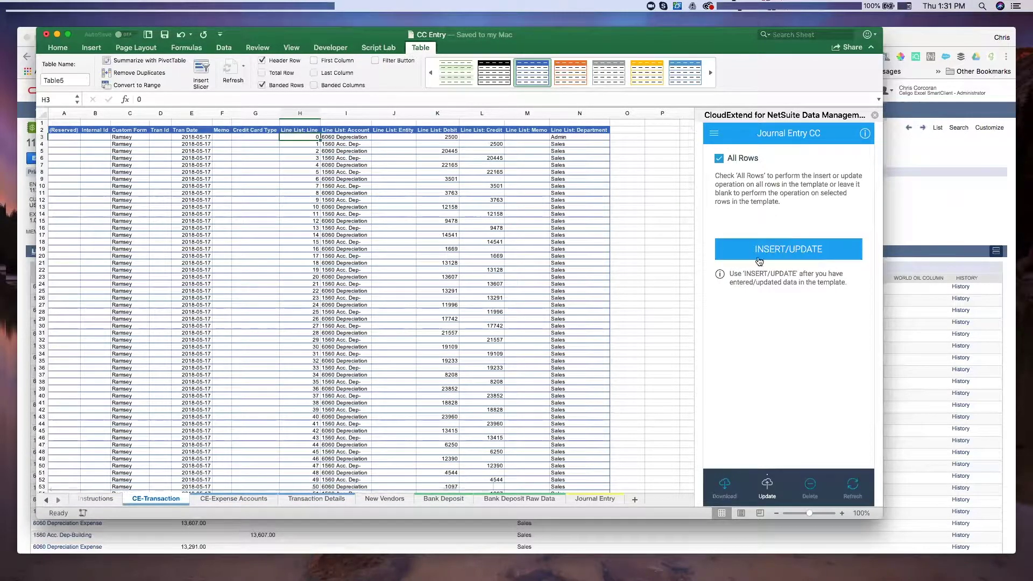
- Create the journal entry in NetSuite and copy its returned internal ID 62609 from B3
{"action": "left_click", "coordinate": [769, 258]}
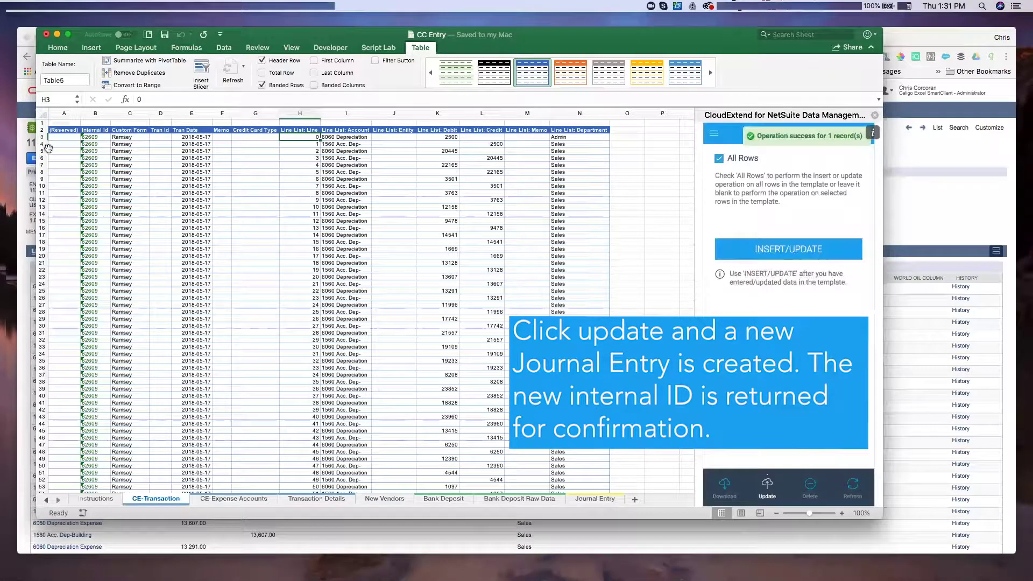
{"action": "left_click", "coordinate": [94, 137]}
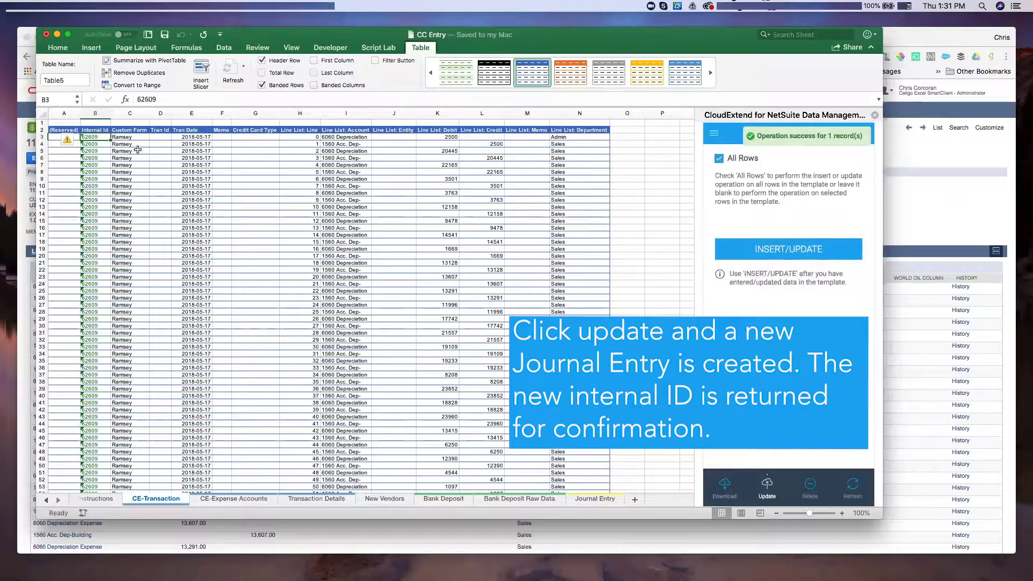
{"action": "key", "text": "super+c"}
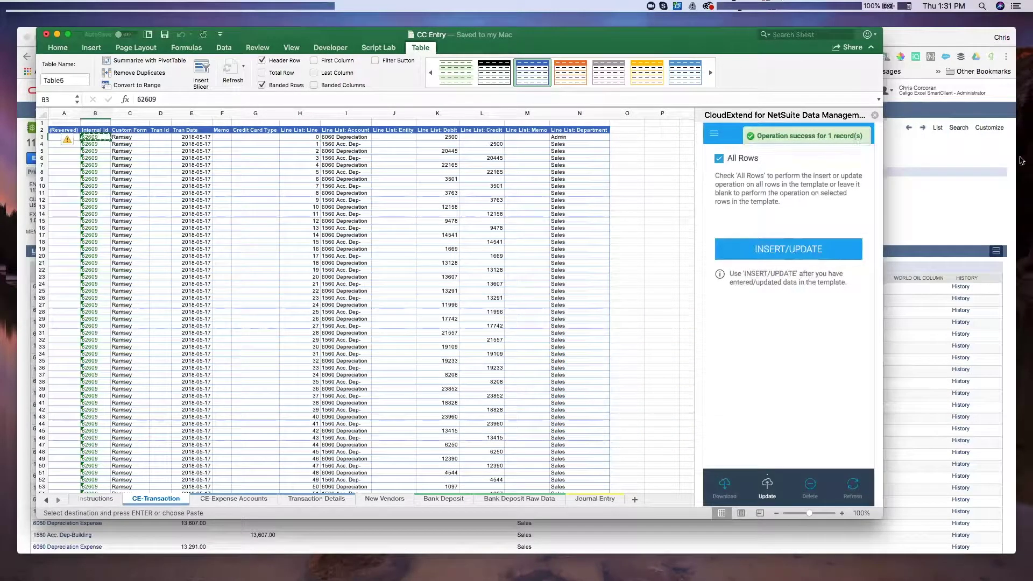
- Load journal entry 62609 in NetSuite via its URL and view its System Information notes
{"action": "left_click", "coordinate": [919, 153]}
{"action": "left_click", "coordinate": [431, 56]}
{"action": "double_click", "coordinate": [430, 56]}
{"action": "key", "text": "super+v"}
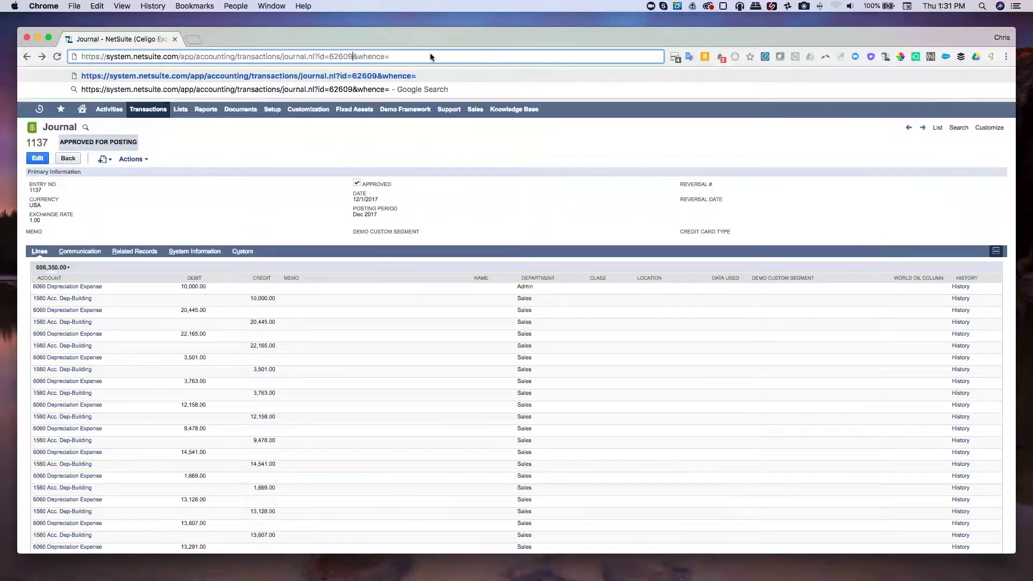
{"action": "key", "text": "Return"}
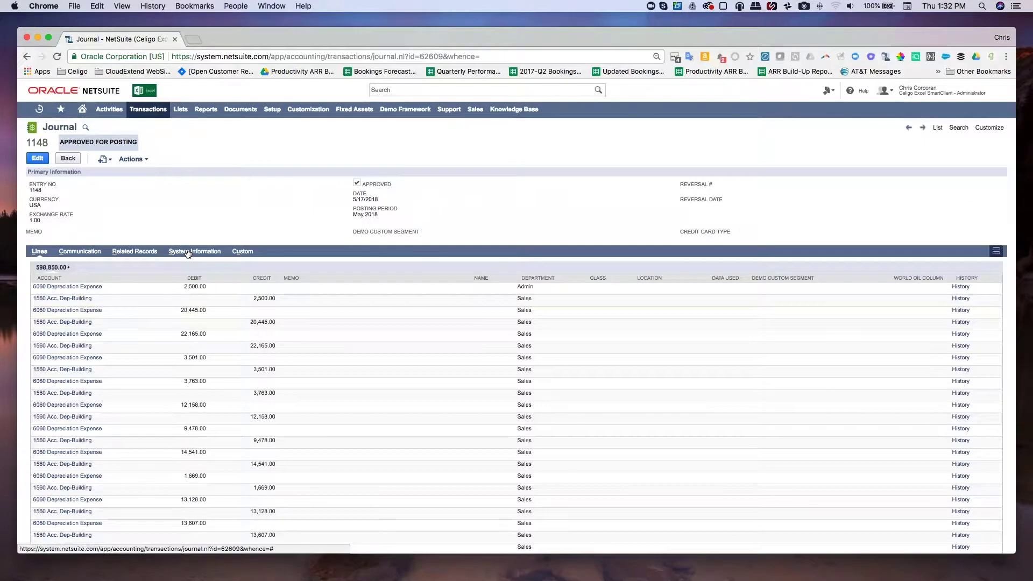
{"action": "left_click", "coordinate": [187, 252]}
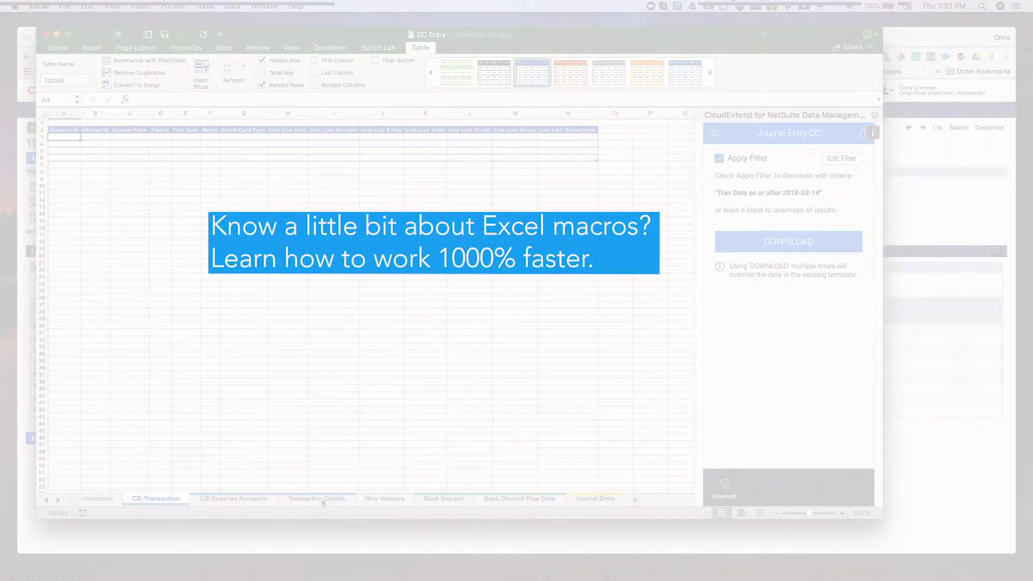
- Review the card charges on the Transaction Details sheet, scrolling across its columns
{"action": "left_click", "coordinate": [322, 499]}
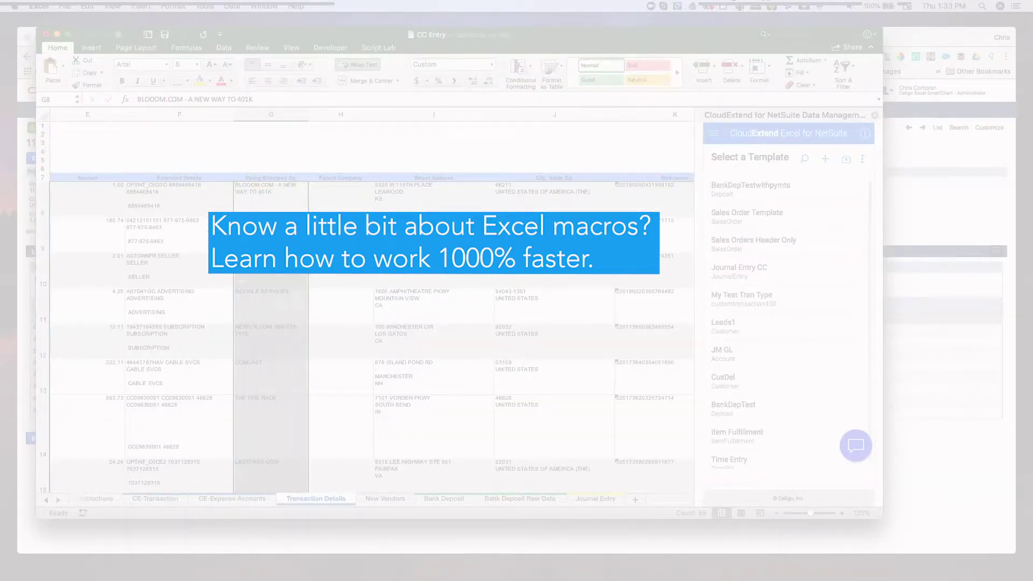
{"action": "scroll", "coordinate": [182, 253], "scroll_direction": "left", "scroll_amount": 3}
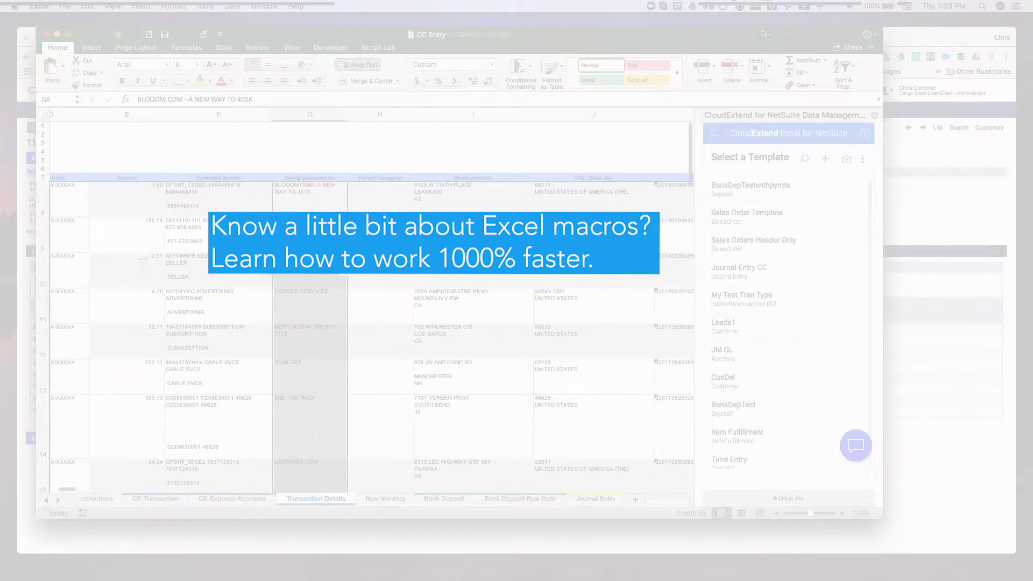
{"action": "scroll", "coordinate": [134, 266], "scroll_direction": "left", "scroll_amount": 2}
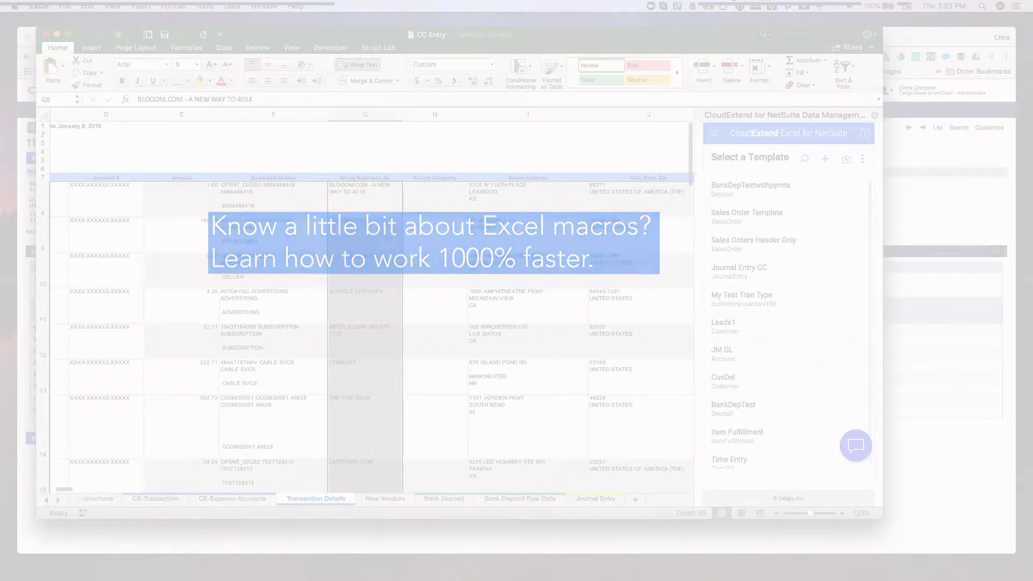
{"action": "scroll", "coordinate": [165, 244], "scroll_direction": "left", "scroll_amount": 2}
{"action": "scroll", "coordinate": [502, 267], "scroll_direction": "left", "scroll_amount": 2}
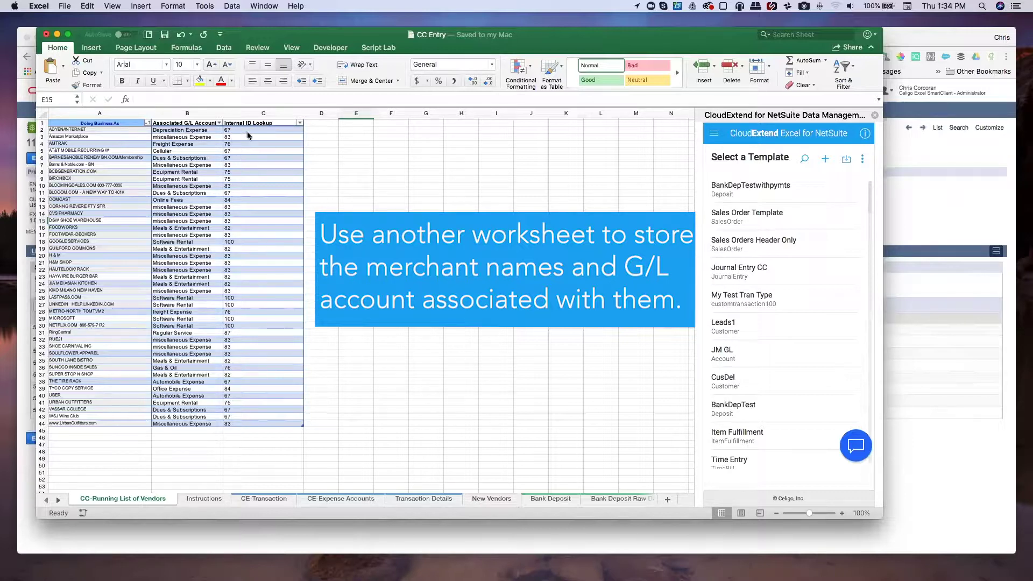
- On CE-Transaction, run the Load_JE macro from Developer > Macros and widen the Tran Date column
{"action": "left_click", "coordinate": [256, 498]}
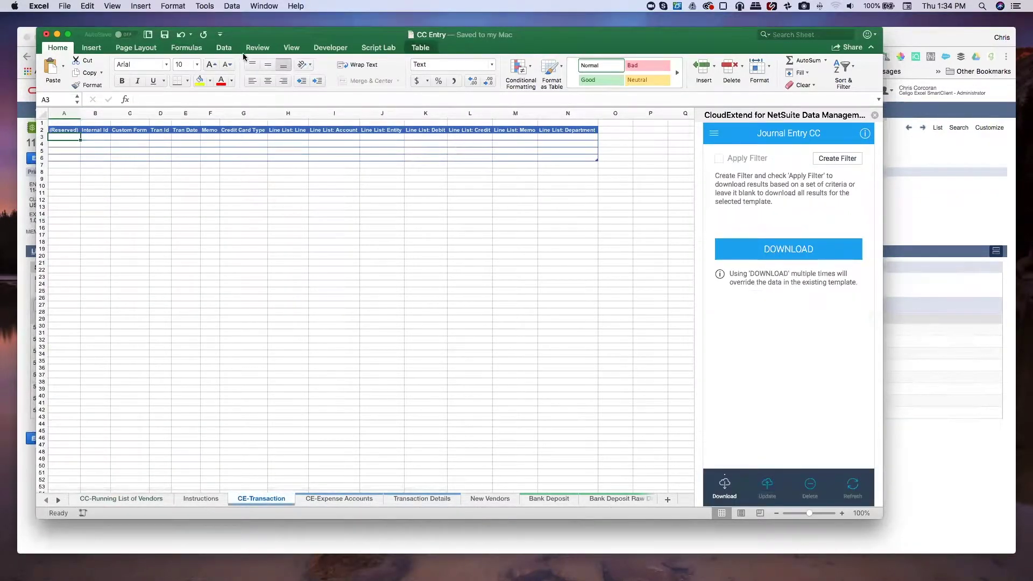
{"action": "left_click", "coordinate": [223, 48]}
{"action": "left_click", "coordinate": [342, 50]}
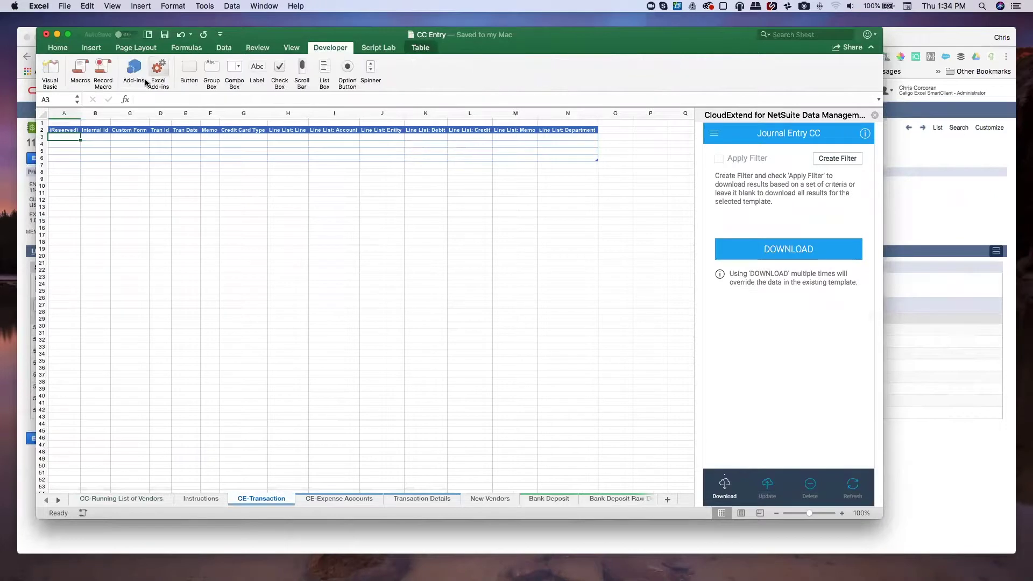
{"action": "left_click", "coordinate": [80, 77]}
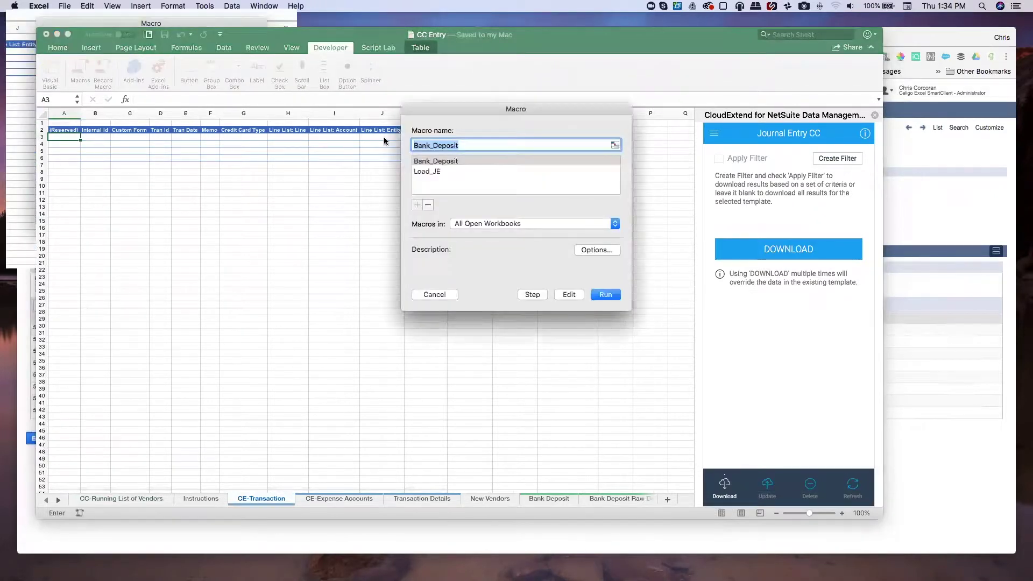
{"action": "left_click", "coordinate": [434, 171]}
{"action": "double_click", "coordinate": [433, 172]}
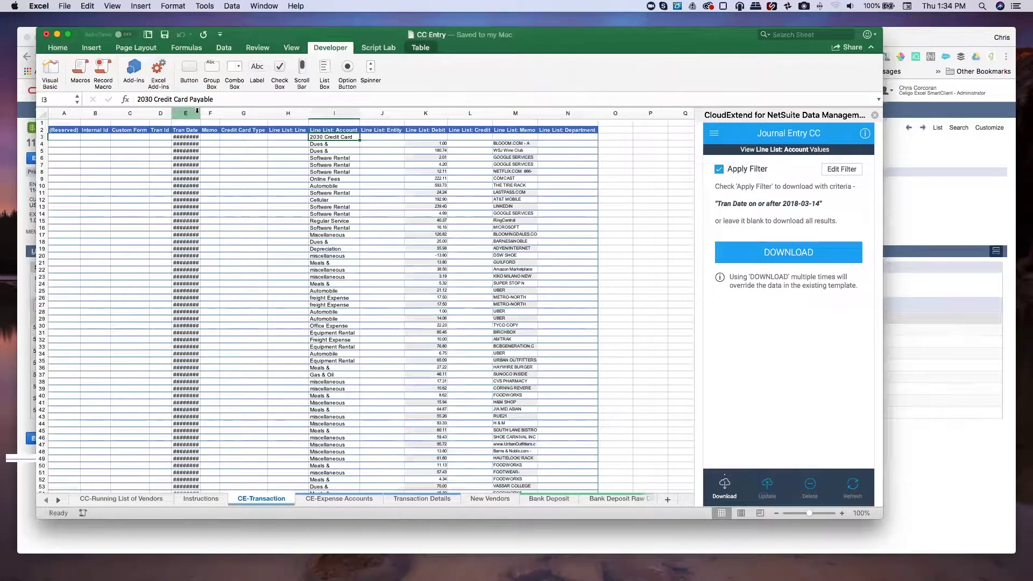
{"action": "left_click_drag", "start_coordinate": [200, 113], "coordinate": [216, 113]}
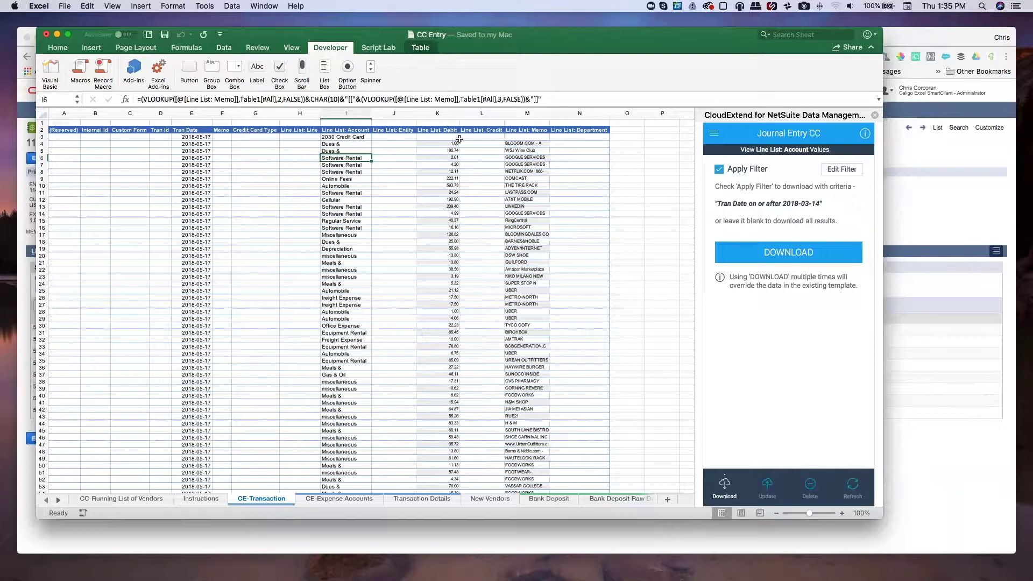
- Enter a 3030.72 credit on the payable line, create the entry, and copy internal ID 62709
{"action": "left_click", "coordinate": [477, 137]}
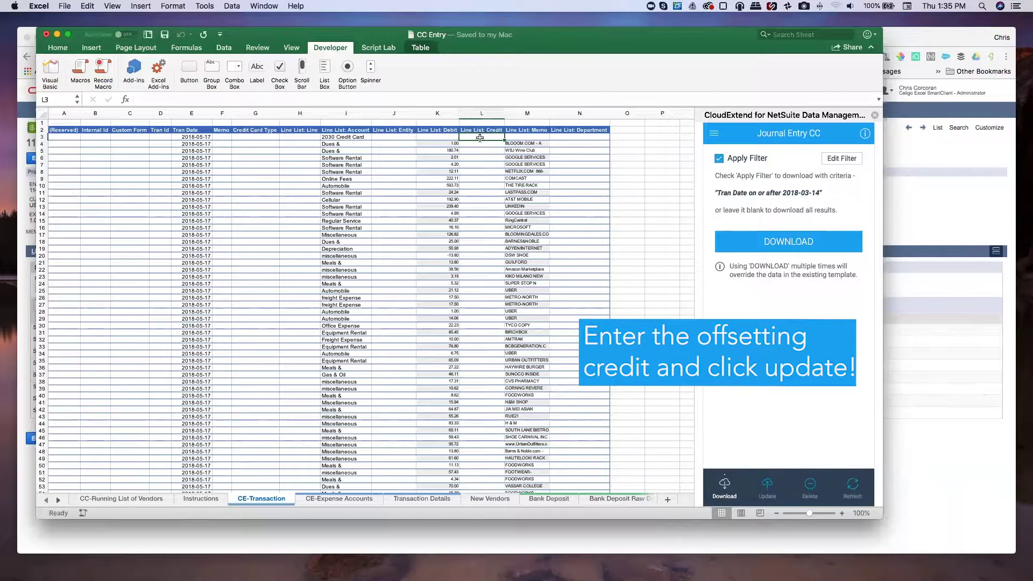
{"action": "type", "text": "3030.72"}
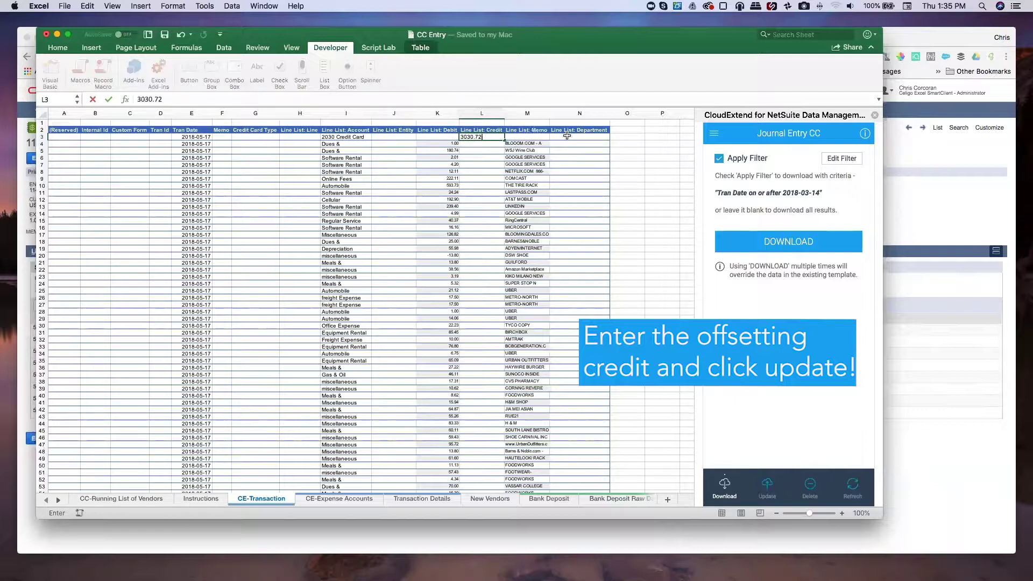
{"action": "left_click", "coordinate": [569, 137]}
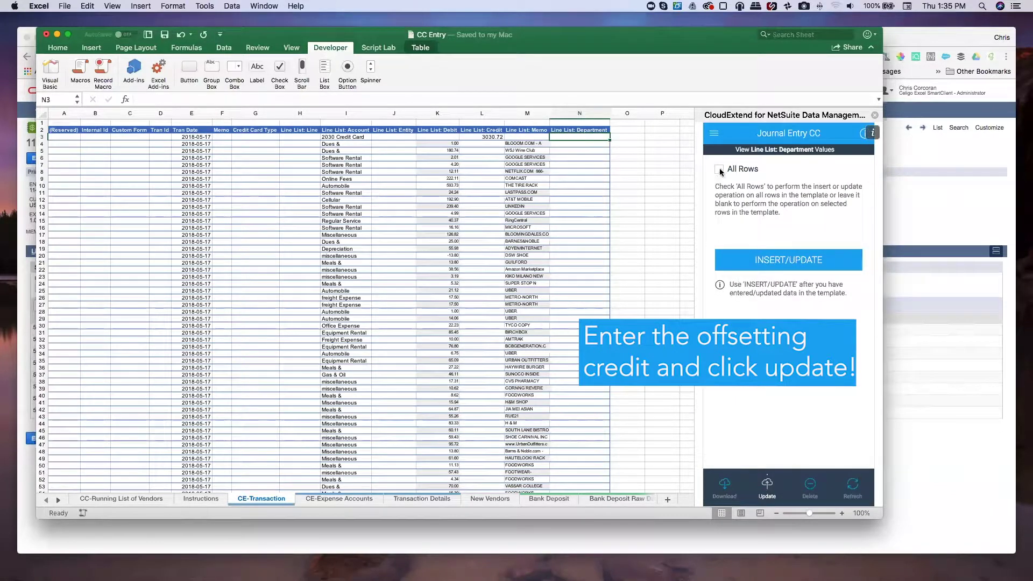
{"action": "left_click", "coordinate": [765, 261]}
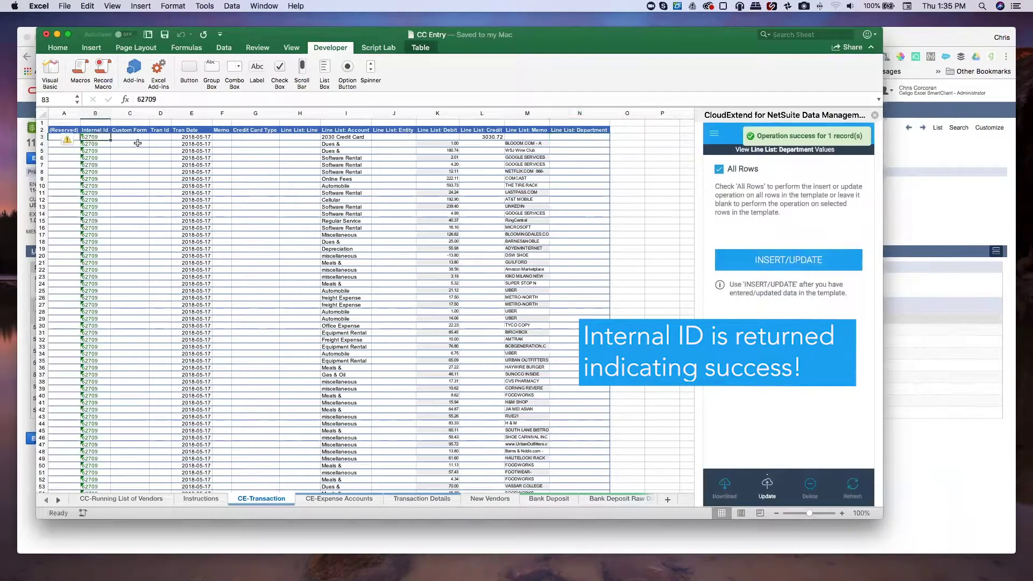
{"action": "key", "text": "super+c"}
{"action": "key", "text": "super+Tab"}
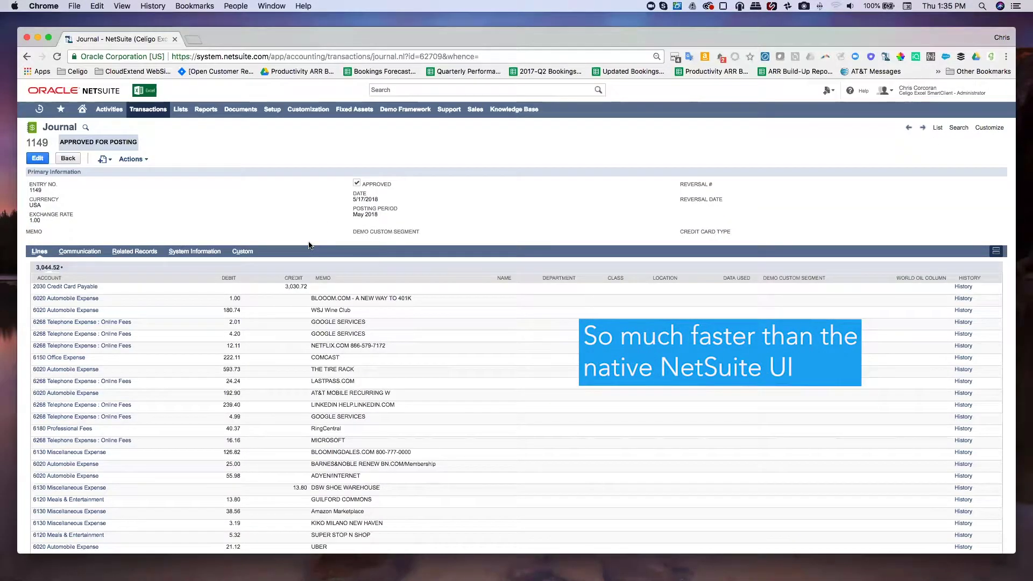
- Scroll through journal 1149's Lines subtab, comparing the 3,030.72 Credit Card Payable credit with the expense lines
{"action": "scroll", "coordinate": [309, 246], "scroll_direction": "down", "scroll_amount": 2}
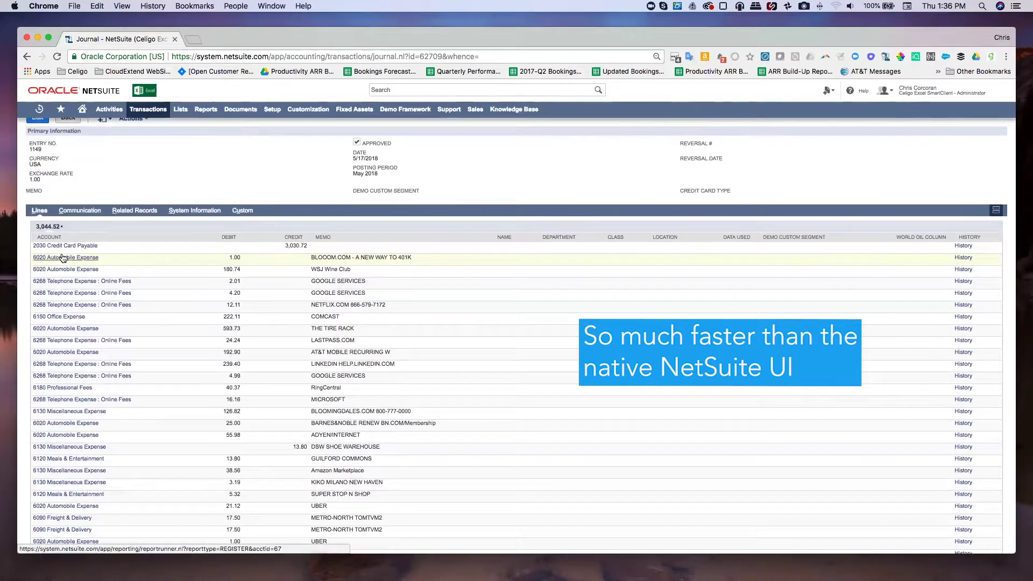
{"action": "scroll", "coordinate": [137, 269], "scroll_direction": "up", "scroll_amount": 2}
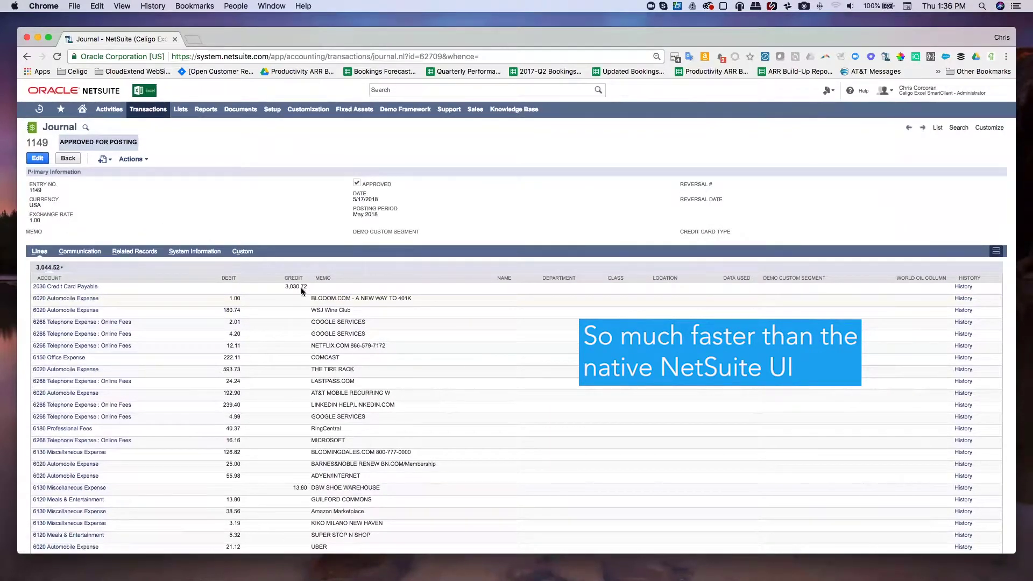
{"action": "scroll", "coordinate": [301, 287], "scroll_direction": "down", "scroll_amount": 10}
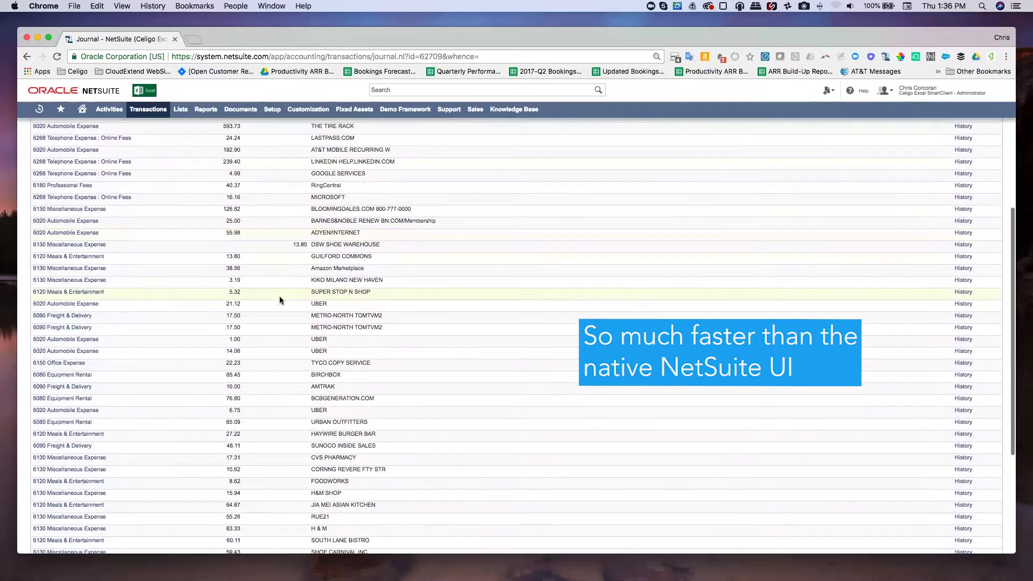
{"action": "scroll", "coordinate": [279, 296], "scroll_direction": "up", "scroll_amount": 10}
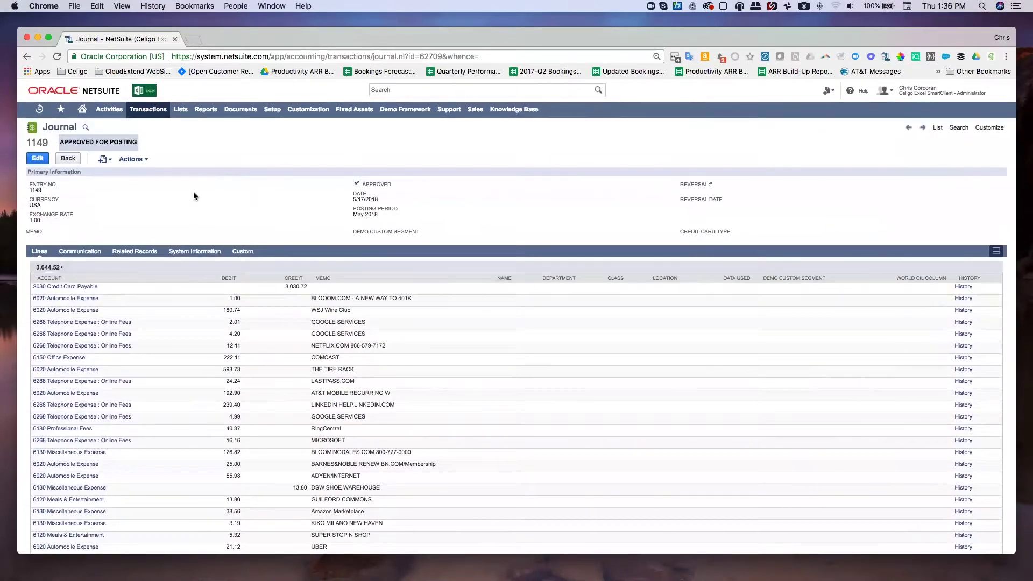